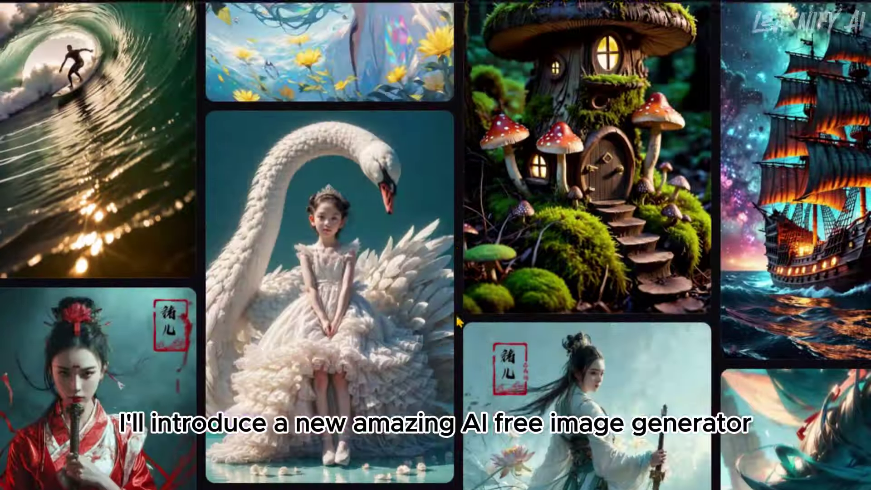
- Browse the Inspiration gallery to examine the range of image styles shared there
scroll(457, 321, down, 6)
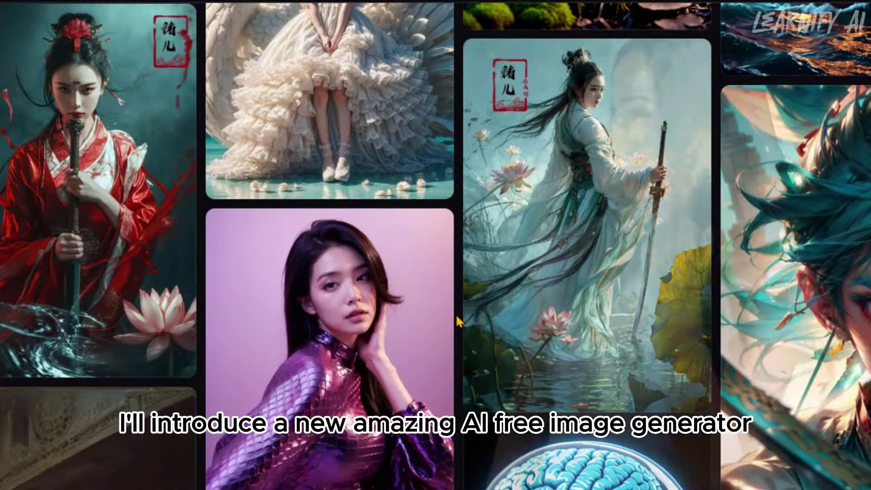
scroll(458, 321, down, 8)
scroll(458, 321, down, 8)
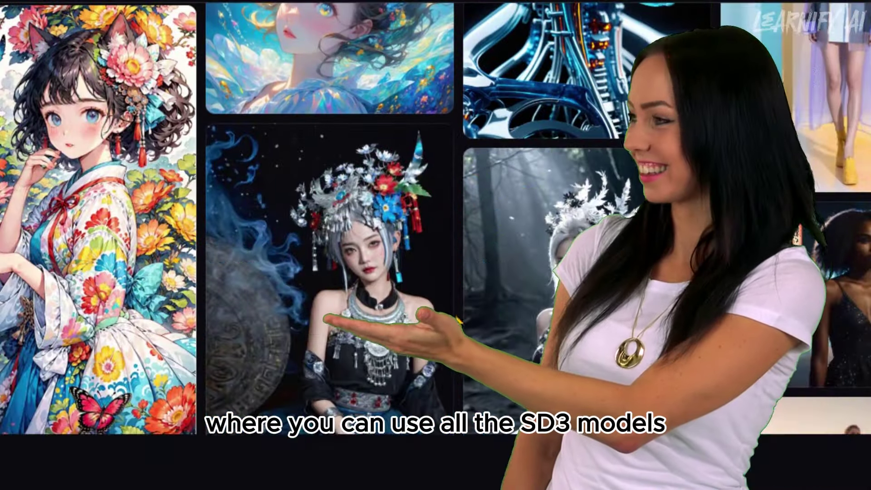
scroll(458, 321, down, 3)
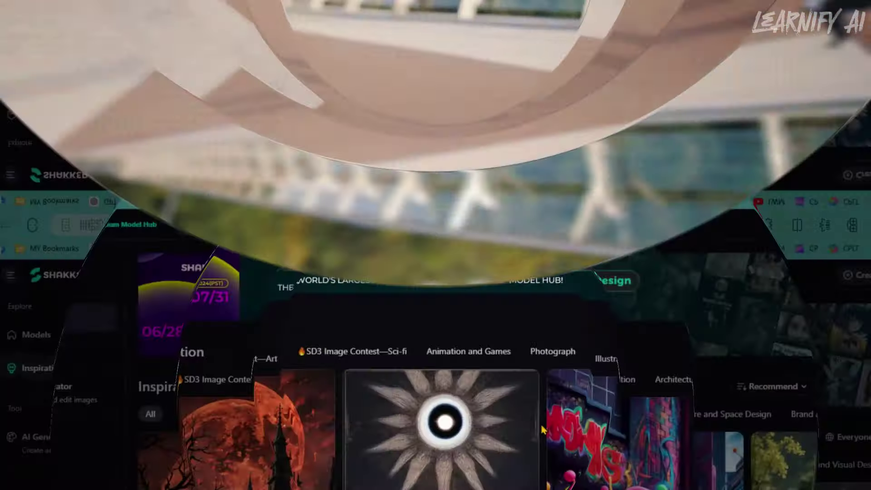
scroll(542, 317, down, 10)
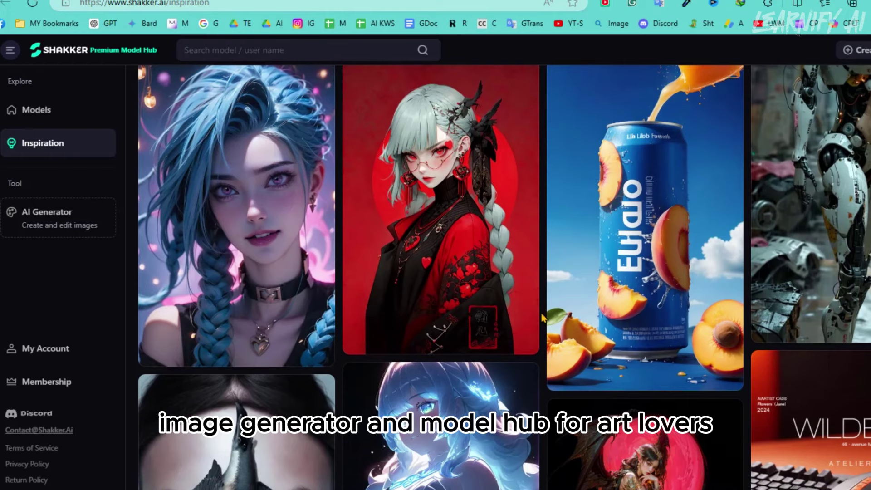
scroll(542, 317, down, 6)
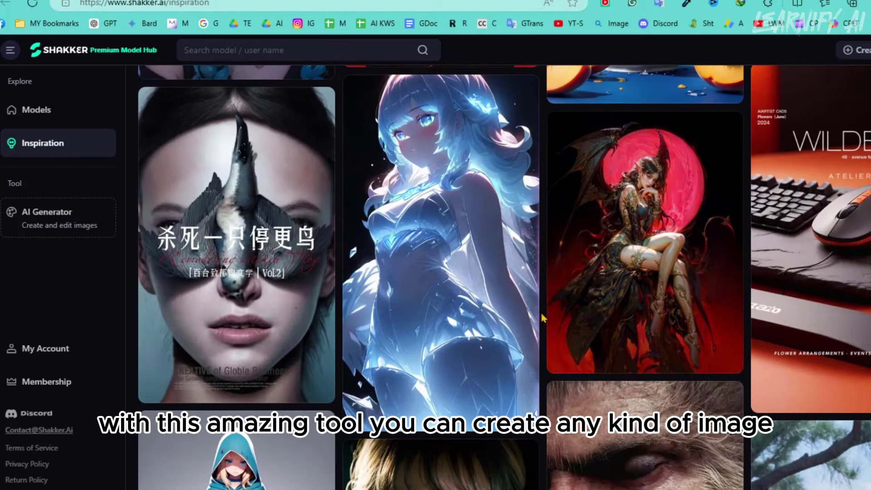
scroll(542, 317, down, 6)
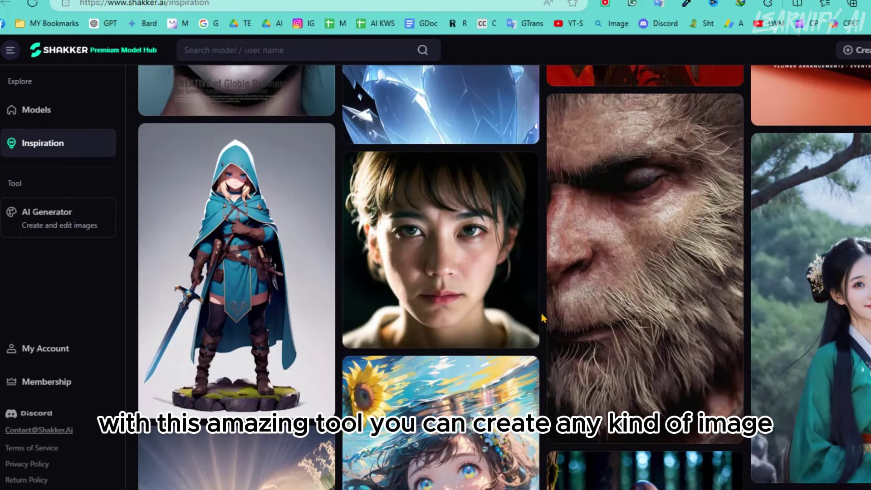
scroll(542, 318, down, 10)
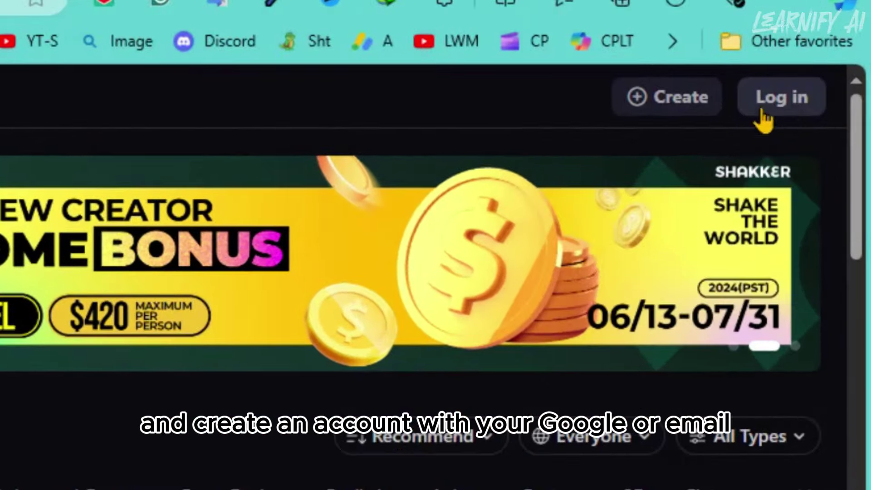
- Log in to the Shakker account
click(767, 104)
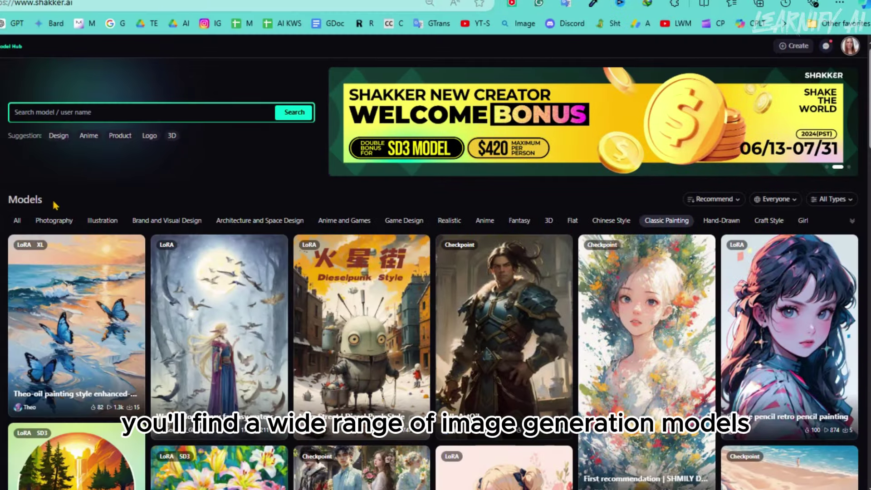
- Browse the models in the Photography, Illustration, and Brand and Visual Design categories
click(54, 225)
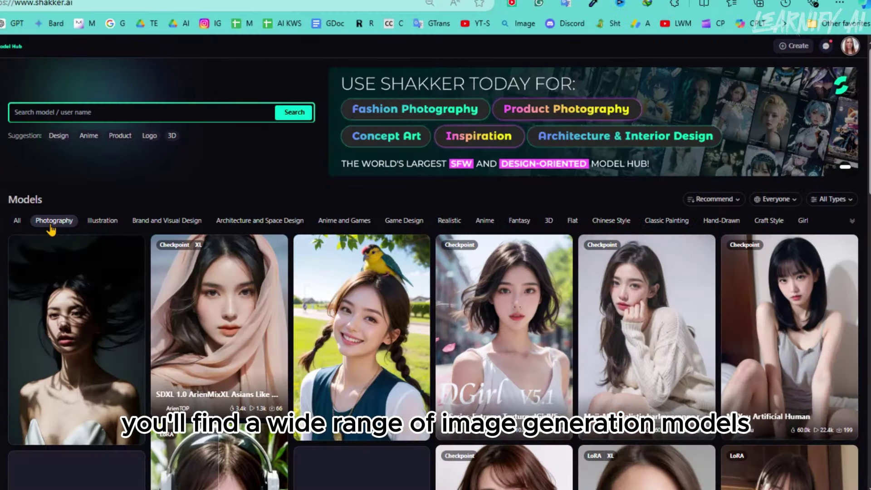
click(97, 221)
click(167, 221)
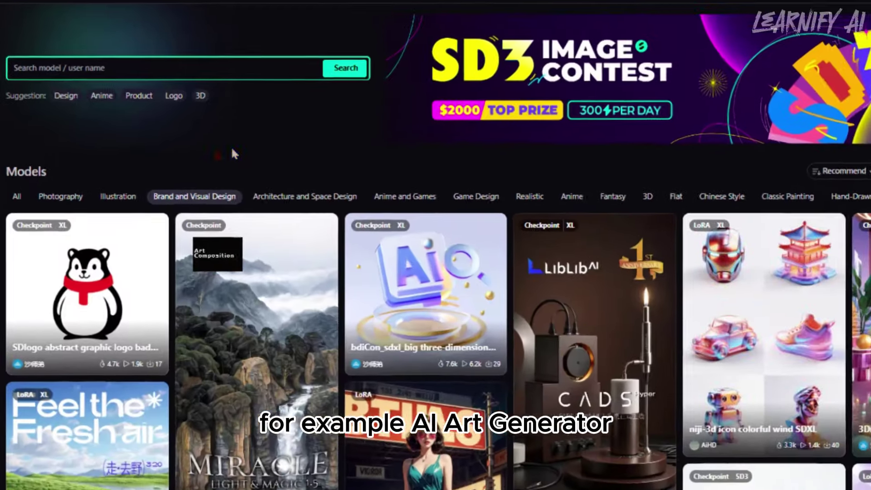
click(102, 221)
click(175, 221)
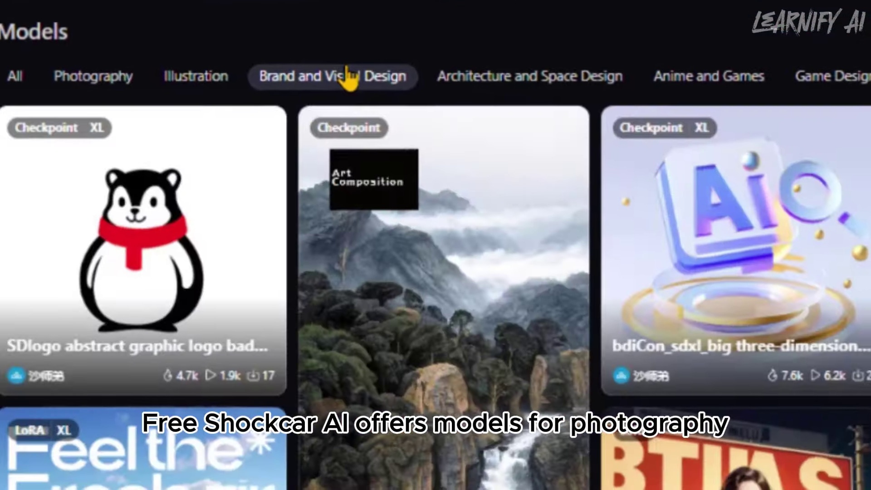
- Look through the remaining model categories, from Architecture and Space Design through Game Design, Fantasy and Flat to Girl
click(473, 105)
click(635, 109)
click(856, 69)
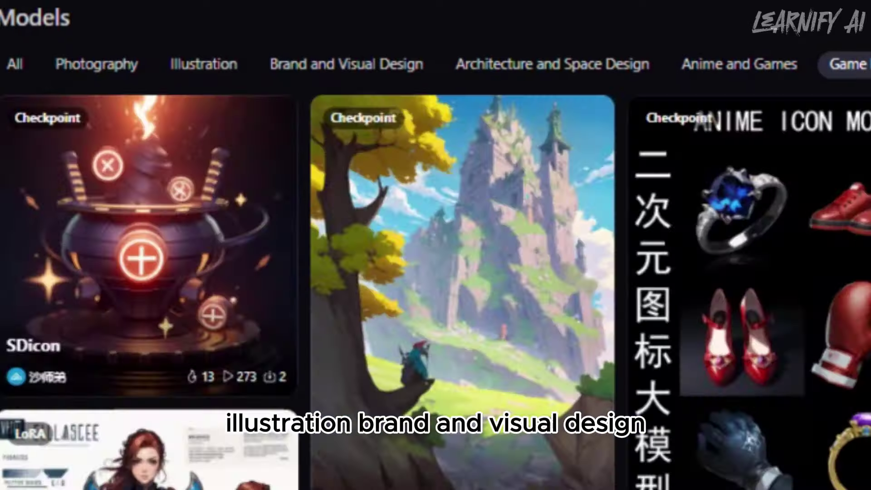
click(854, 64)
click(846, 64)
click(840, 64)
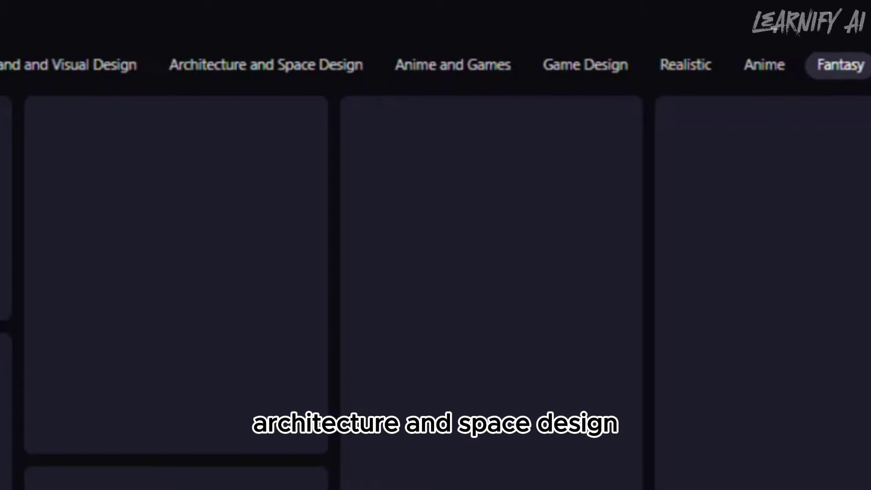
click(818, 68)
click(739, 70)
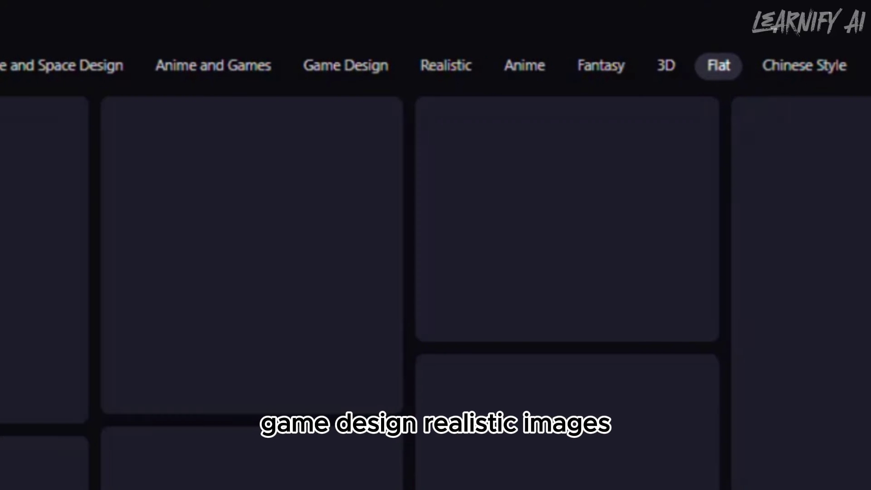
click(816, 71)
click(867, 66)
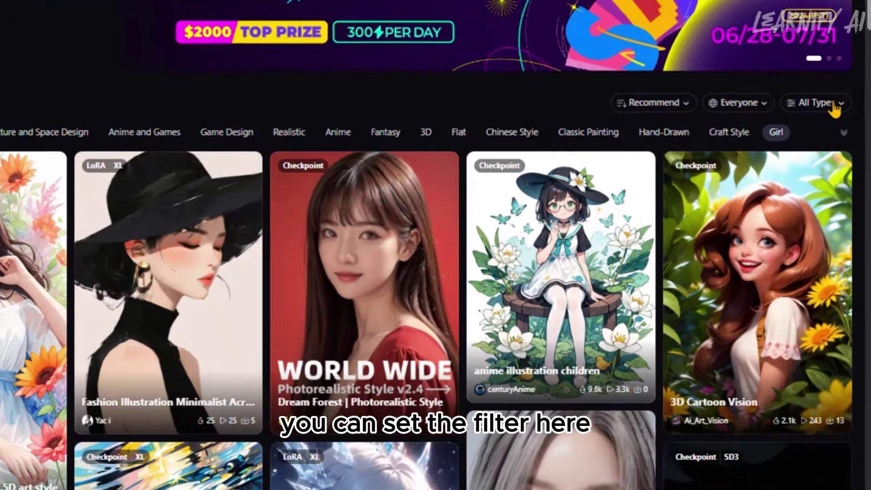
- Filter the models by the SD 3 base model and review the commercial license options
click(846, 201)
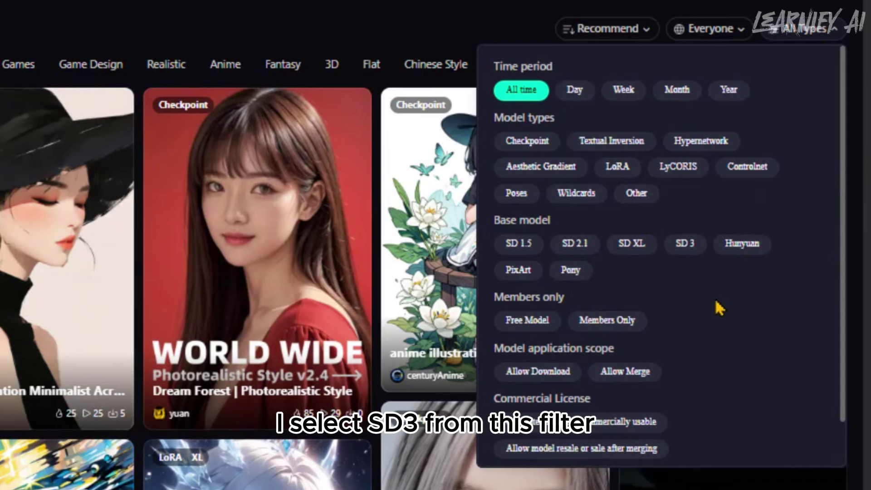
click(680, 248)
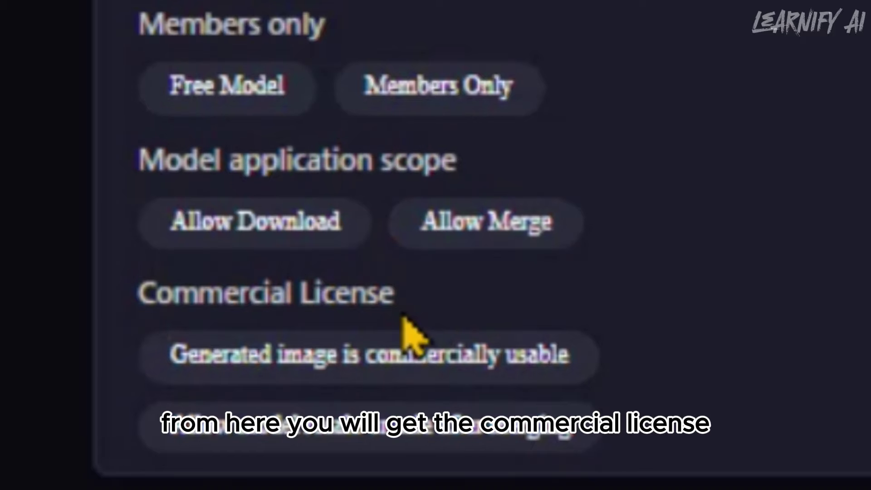
drag(401, 299, 680, 437)
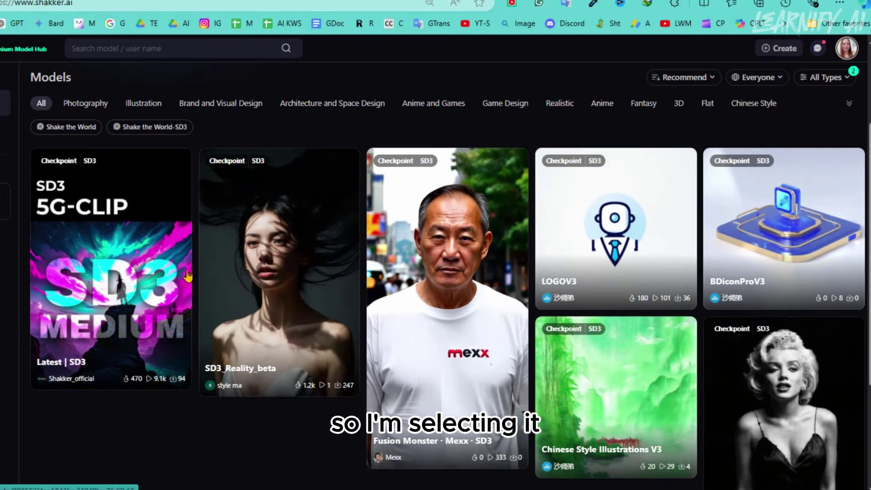
- Open the Latest | SD3 checkpoint by Shakker_official and run it in the AI Generator
click(122, 281)
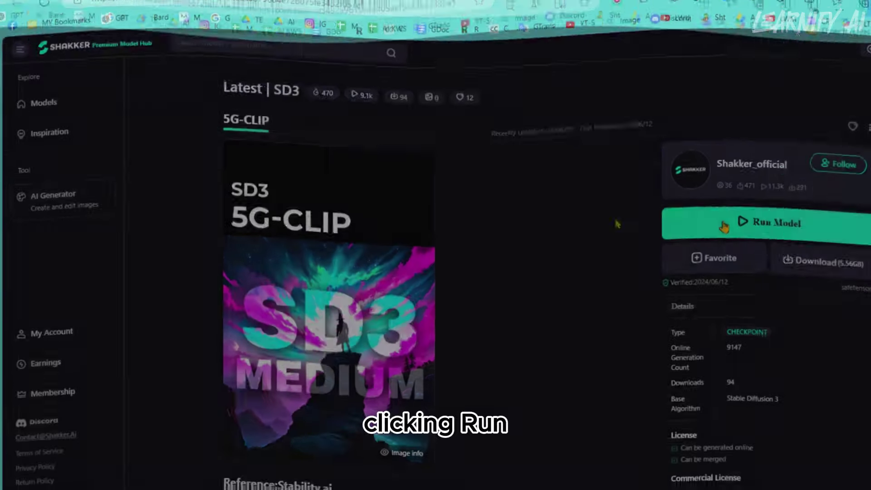
click(662, 228)
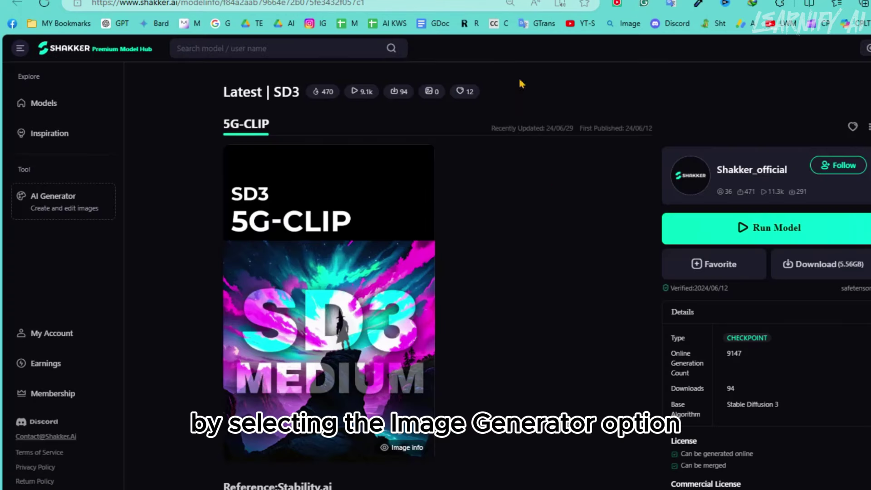
click(59, 213)
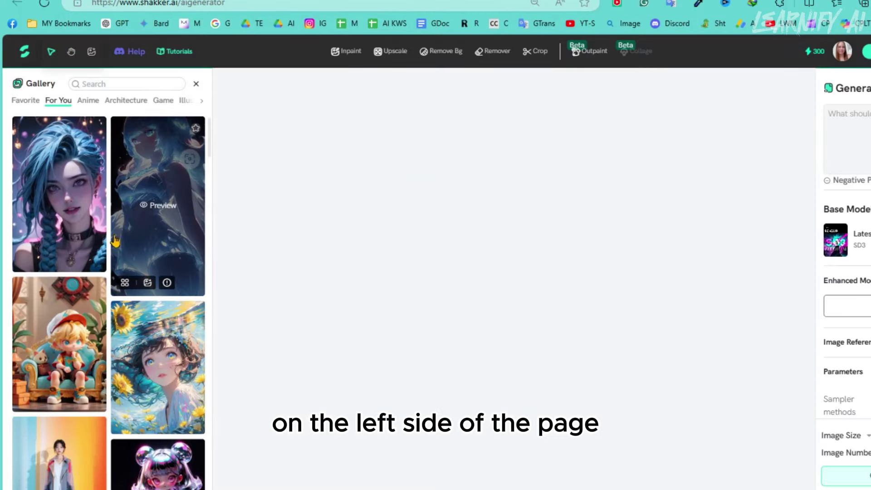
- Look through the sample images under For You in the generator's gallery, and close the gallery
scroll(109, 239, down, 3)
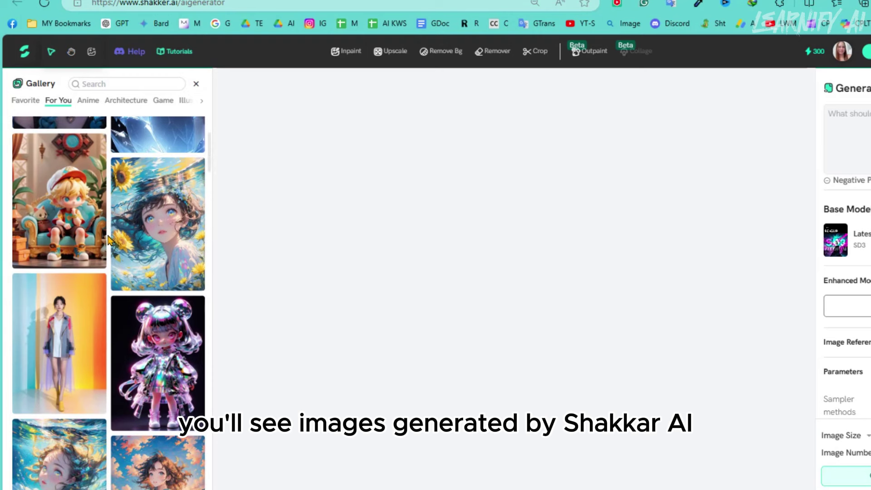
scroll(109, 239, down, 10)
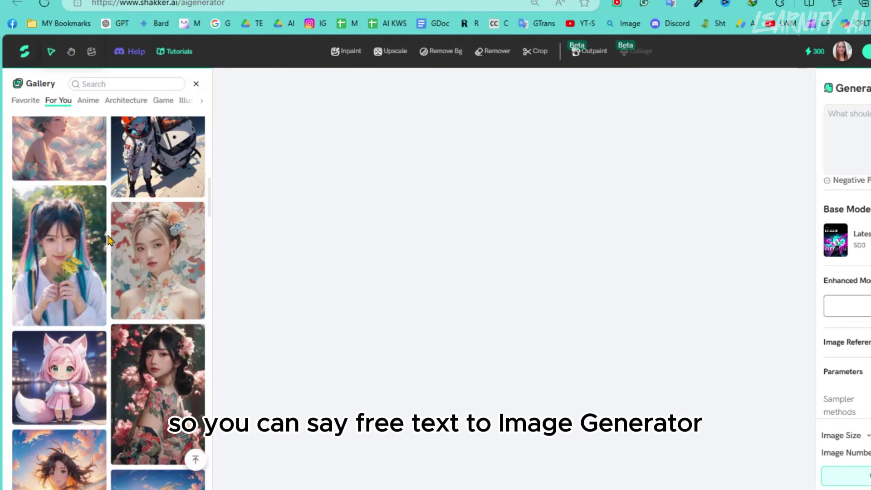
scroll(108, 240, down, 10)
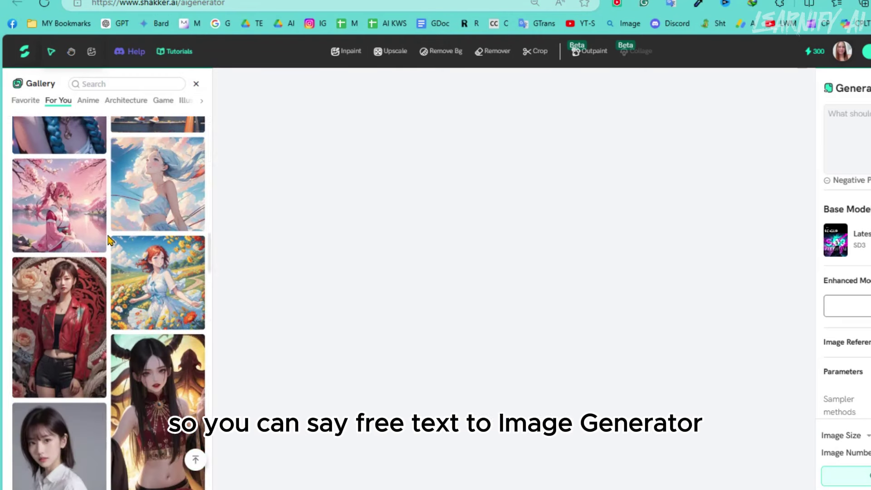
scroll(109, 239, down, 10)
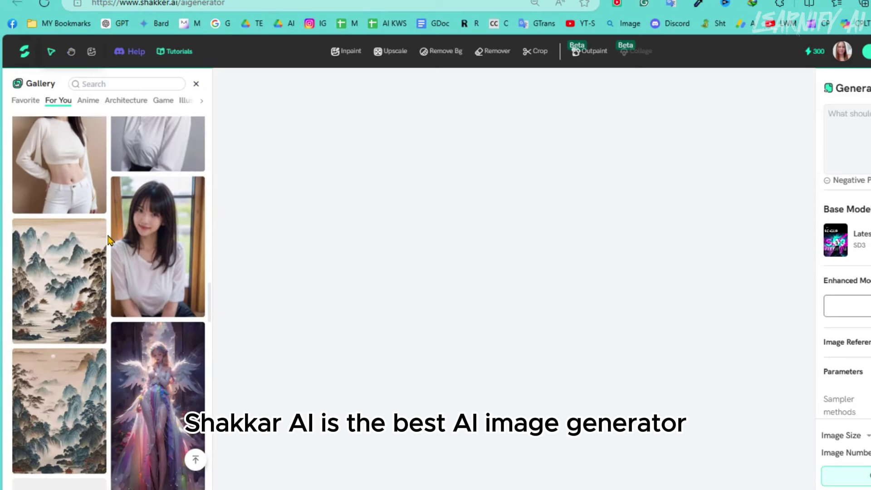
scroll(109, 240, up, 15)
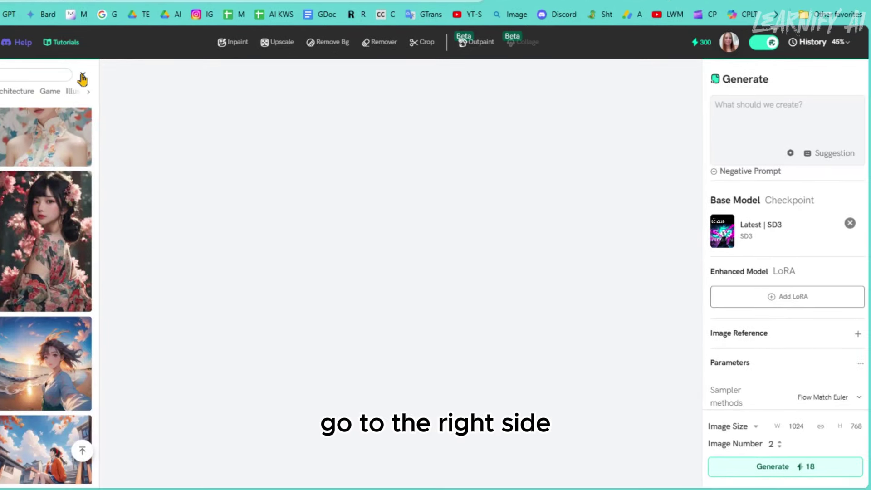
click(82, 77)
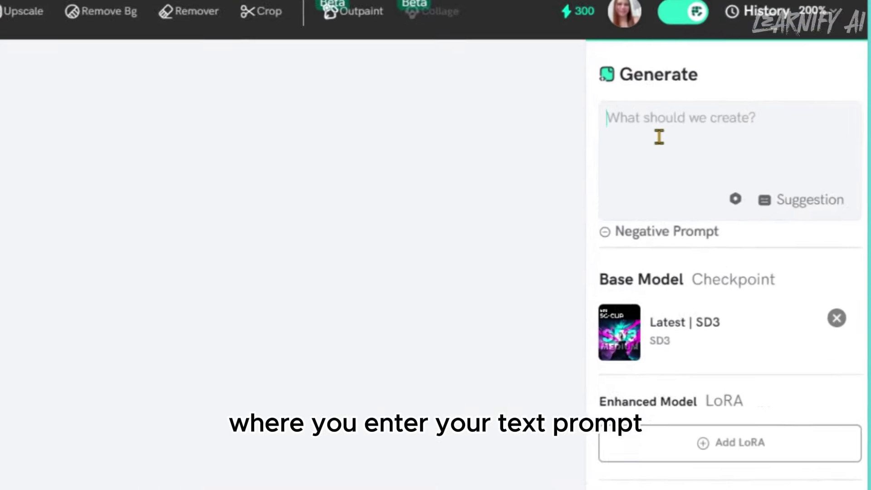
- Enter the ready-made prompt beginning "photo, 8k portrait of beautiful cyborg with brown hair, intricate, elegant"
key(ctrl+v)
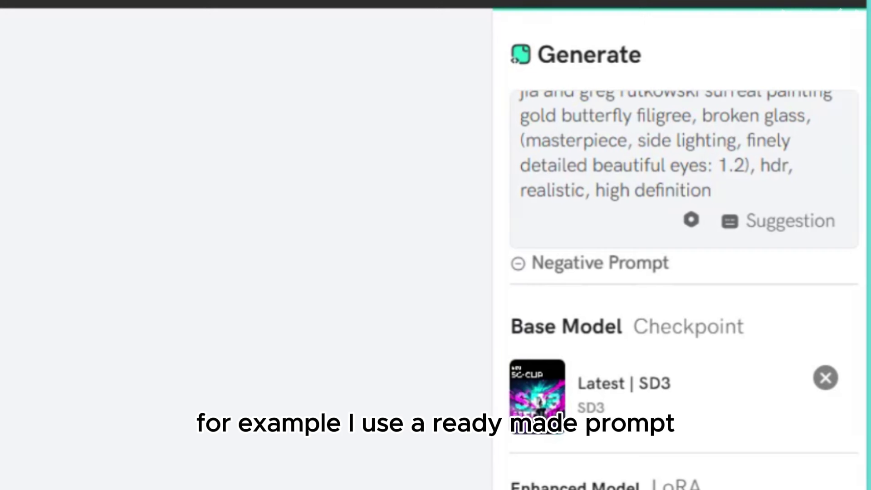
- Toggle Autofill and Enhance off and back on in the prompt settings
click(691, 220)
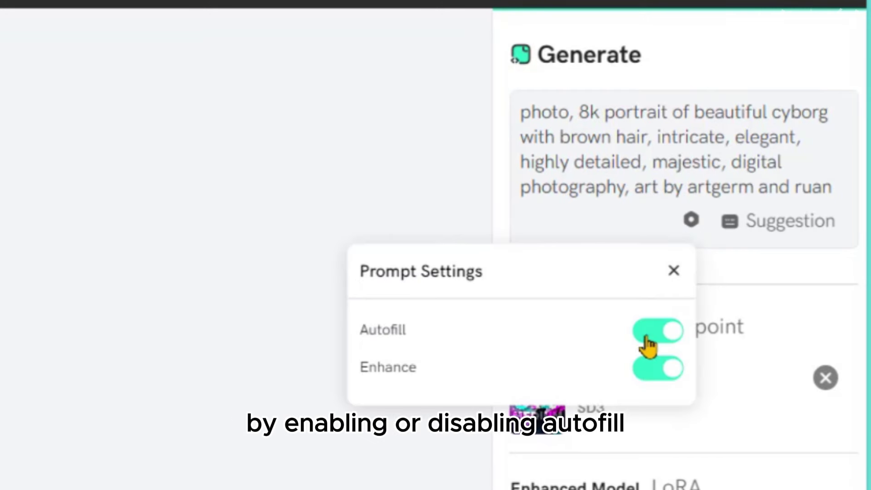
click(675, 338)
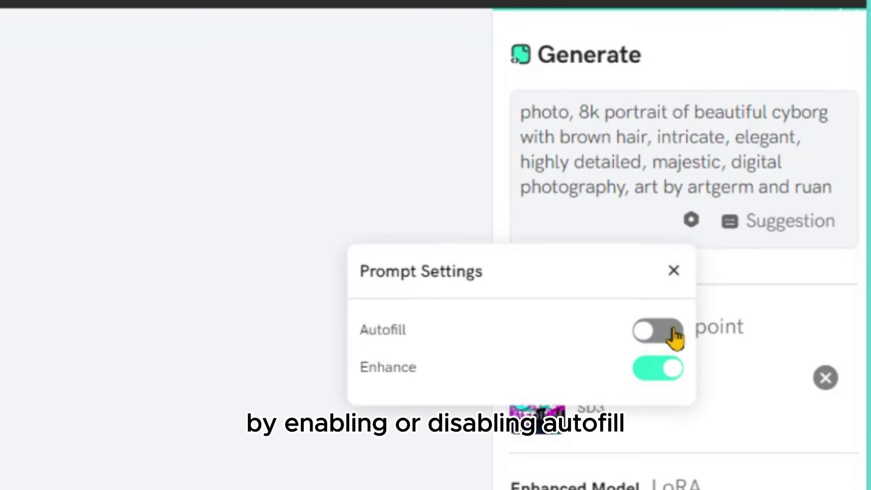
click(647, 375)
click(653, 329)
click(638, 372)
click(677, 175)
- Enter the negative prompt "Blurry, Ugly, Bad Quality, Bad Anatomy, Nudity, Extra Limb, Extra Hand"
click(565, 264)
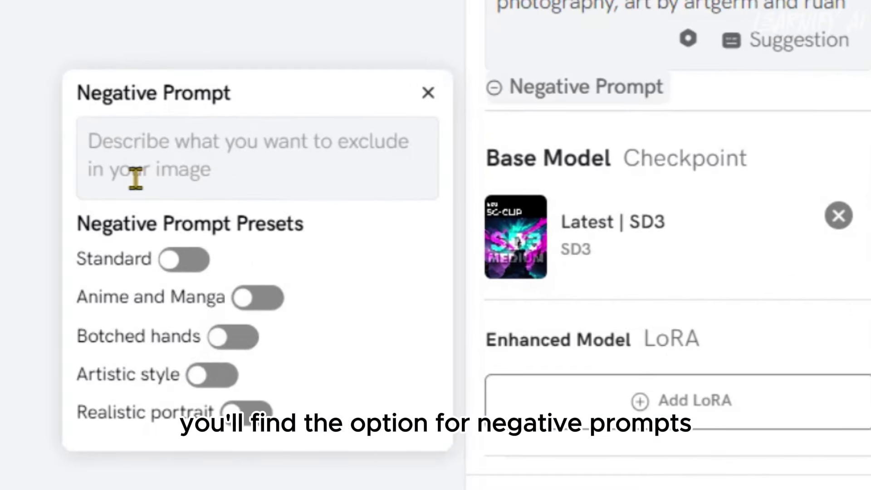
click(135, 158)
text(B)
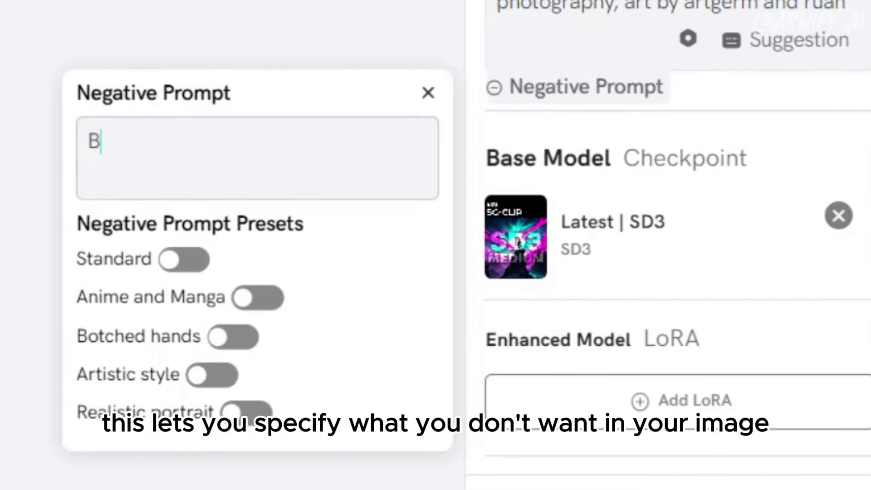
text(lurry)
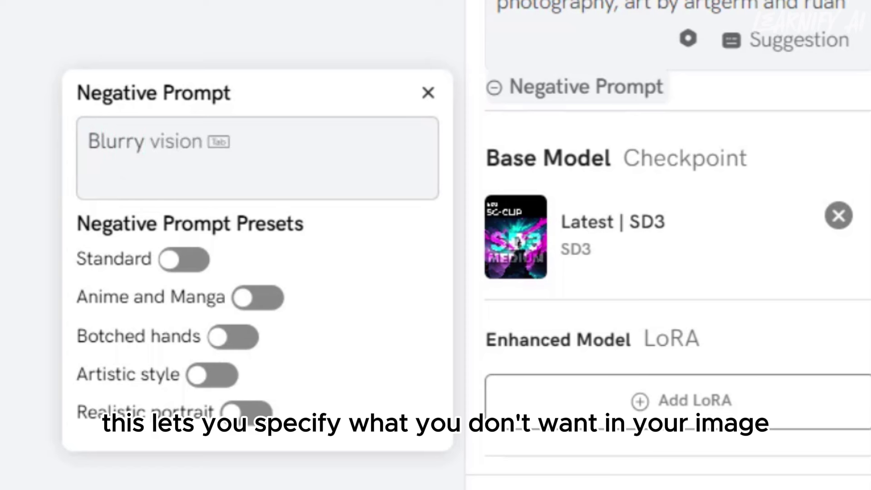
text(, Ugly, )
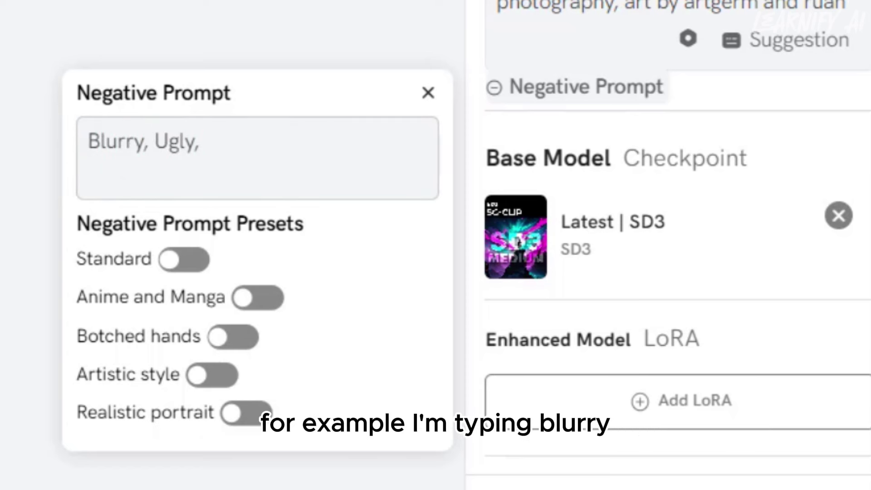
text(Bad Quality, Nudity, Extra Limb,)
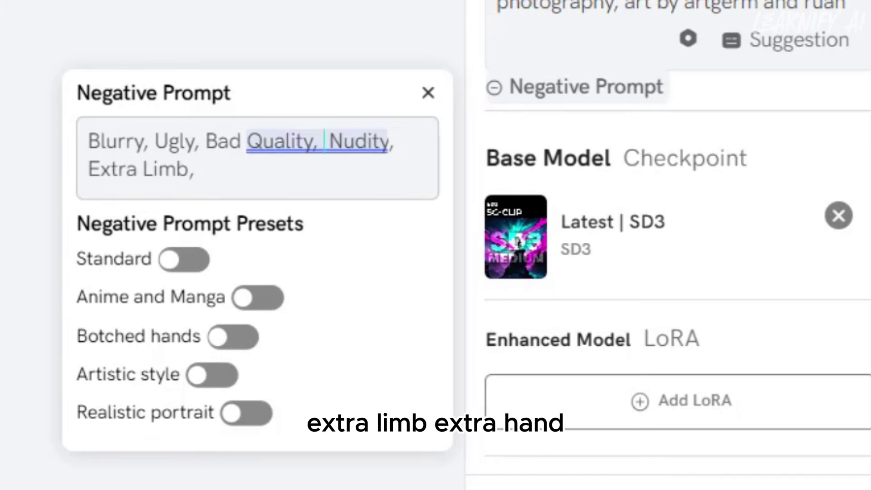
click(323, 141)
text(Bad Anatomy,)
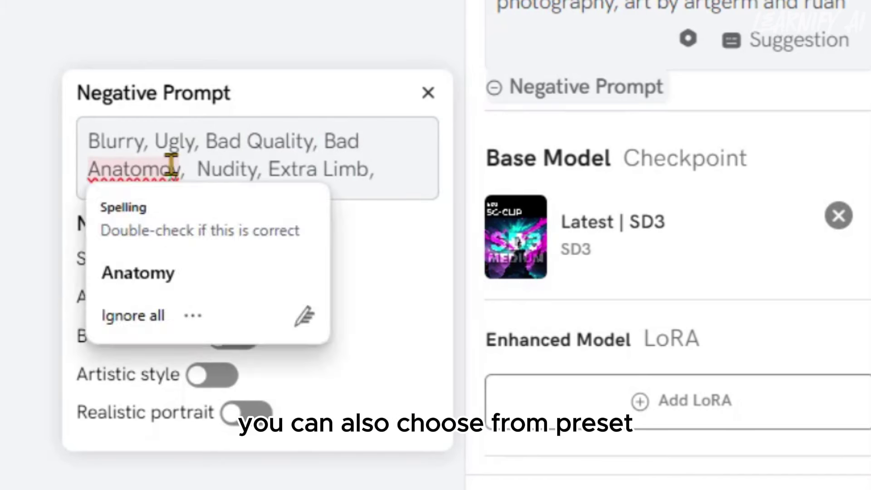
click(360, 169)
text(Extra Hand,)
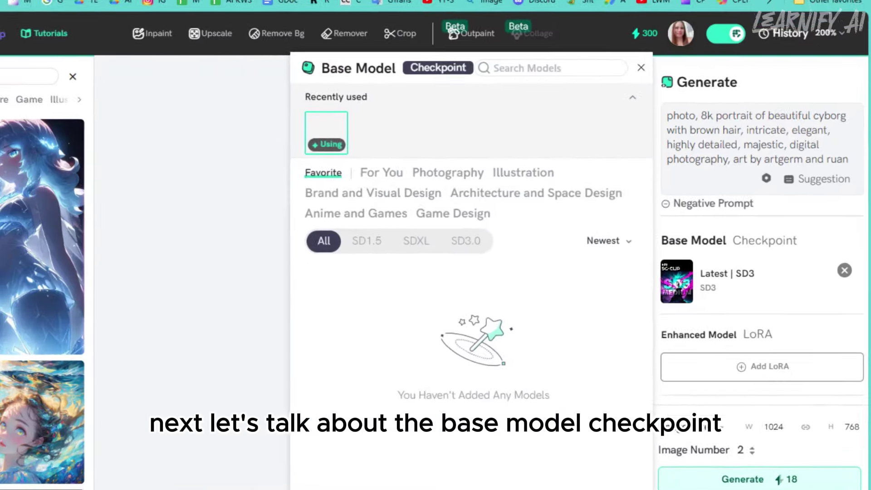
- Look through the For You base model checkpoints filtered by SD1.5, SDXL and SD3.0, and close the model list
click(414, 176)
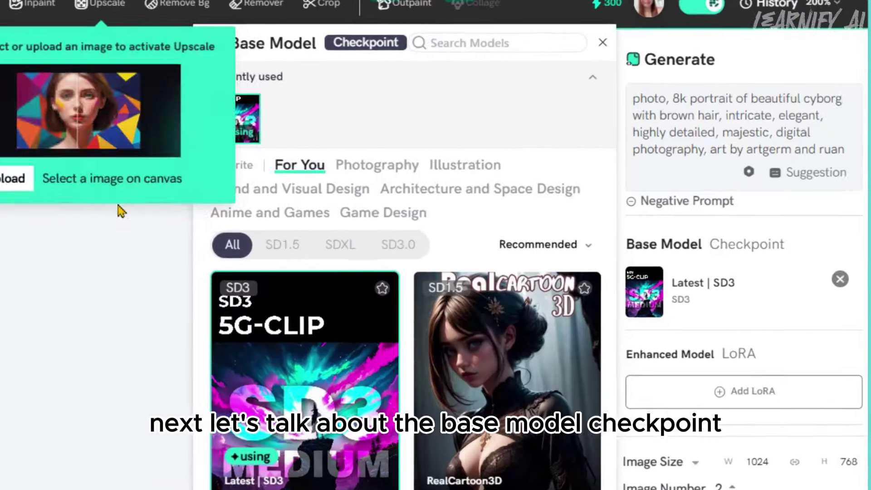
click(400, 239)
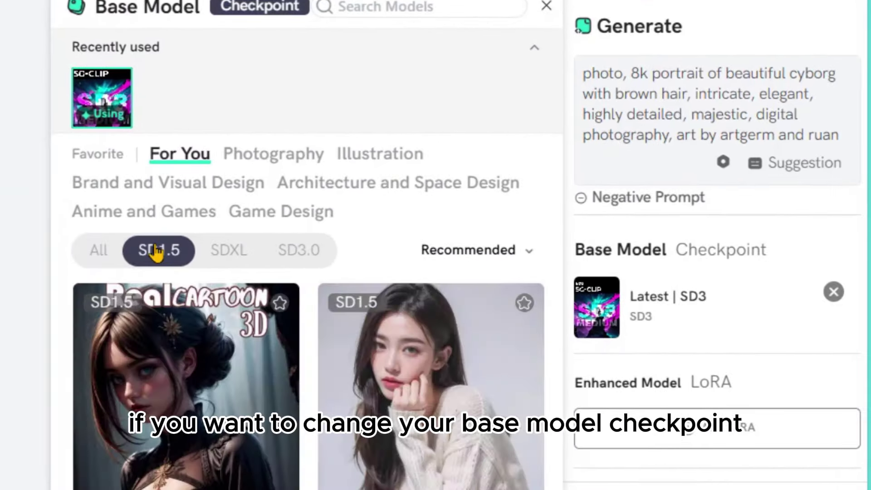
click(229, 250)
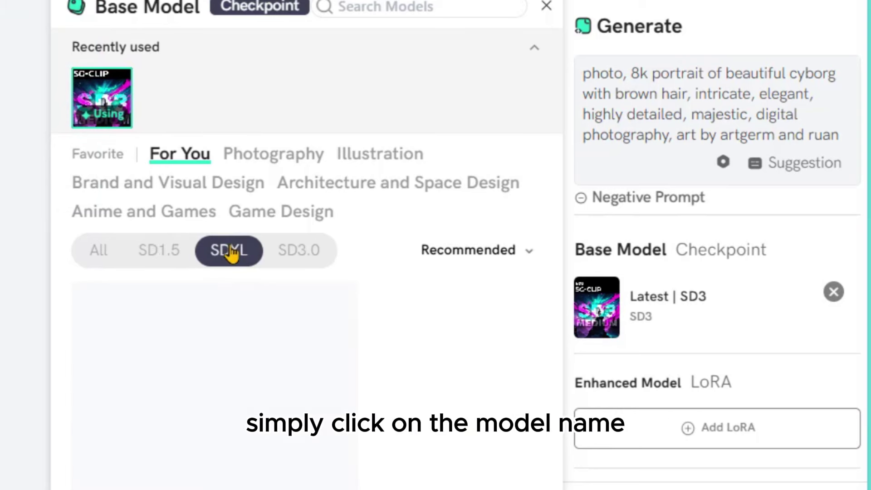
click(297, 256)
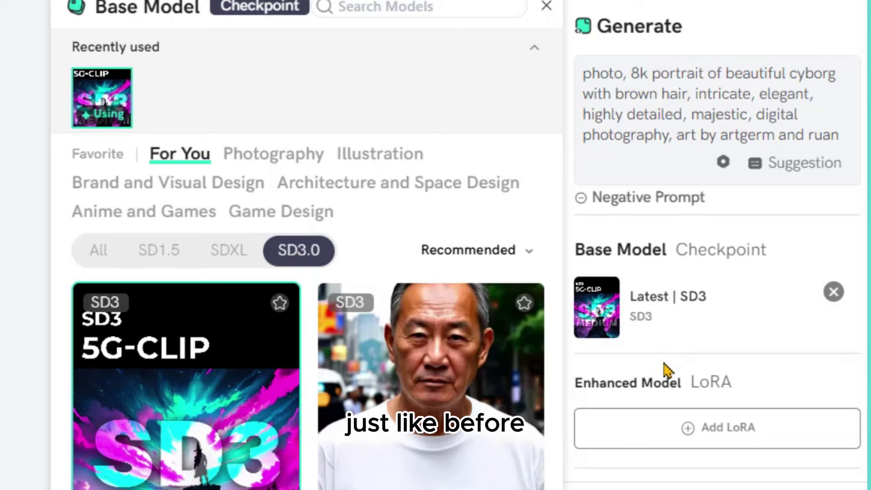
click(545, 8)
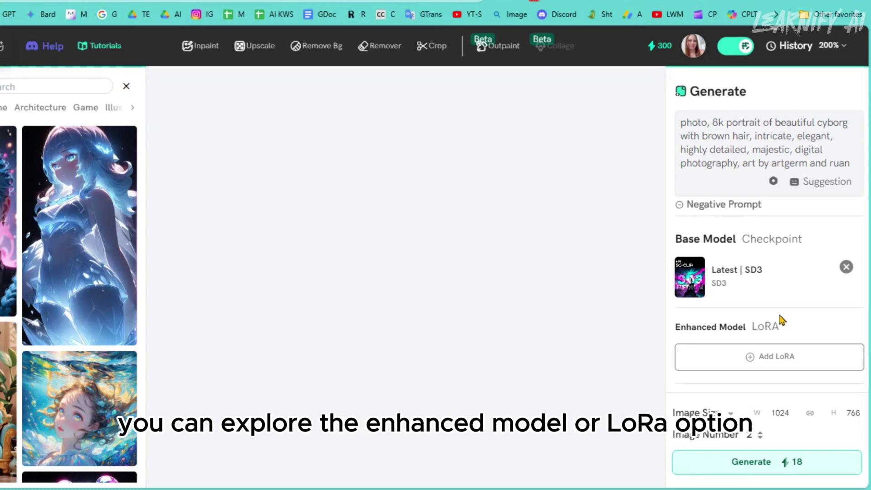
- Open the LoRA library and look through the For You models under All, SD1.5 and SDXL
click(734, 358)
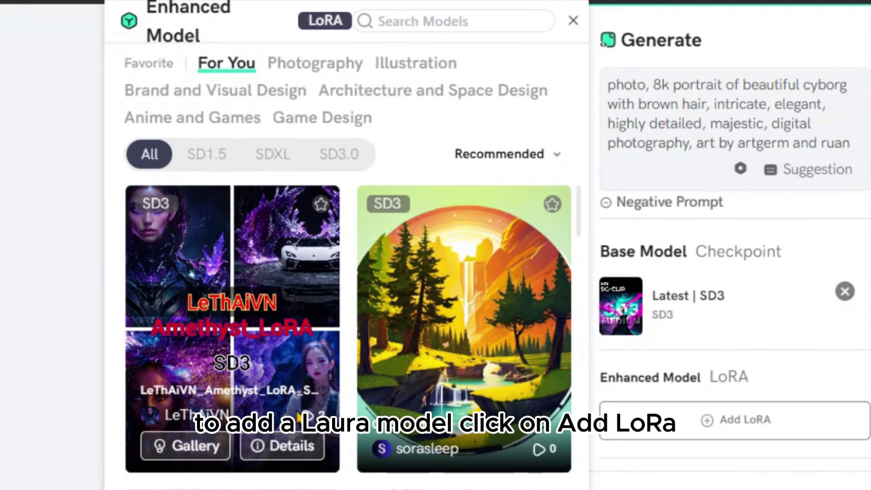
scroll(299, 415, down, 5)
scroll(300, 408, up, 5)
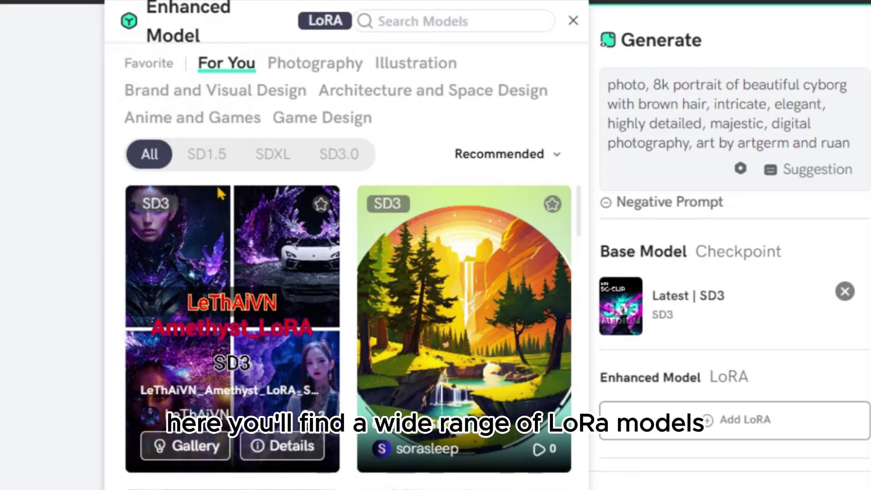
click(207, 154)
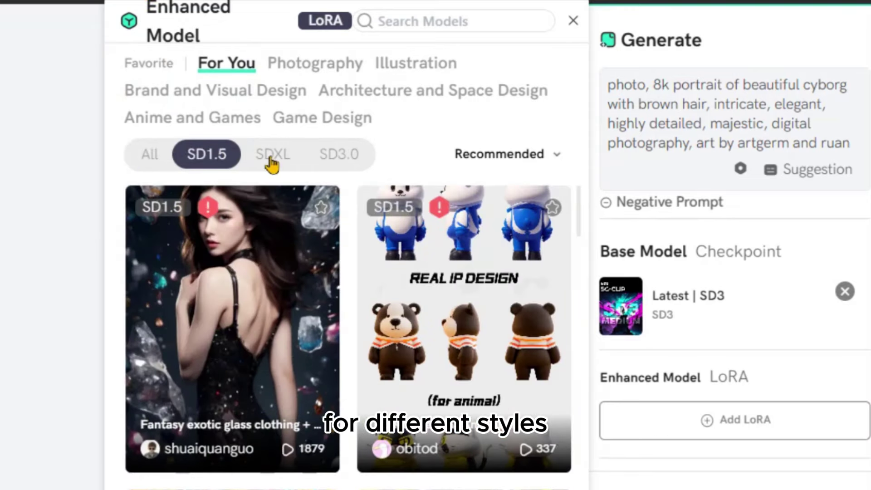
click(272, 157)
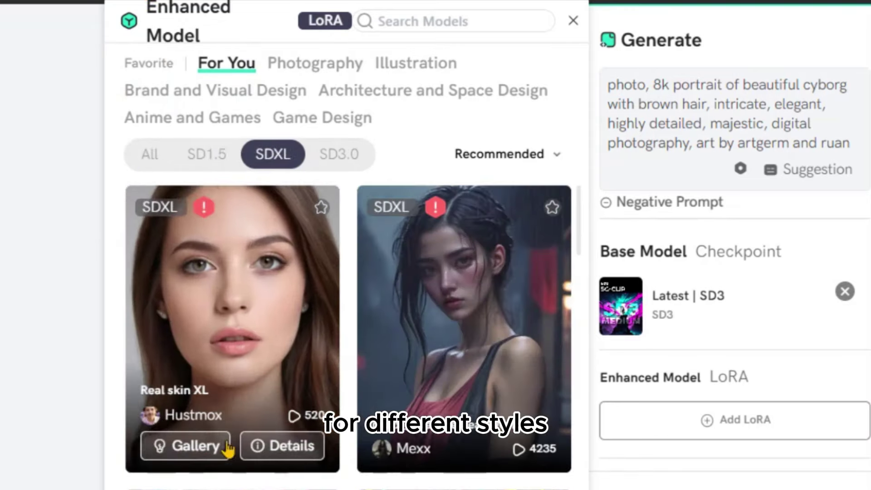
- Add the Detail Enhancer SD3 LoRA from the SD3.0 models and set its weight to 0.9
click(338, 154)
scroll(281, 437, down, 10)
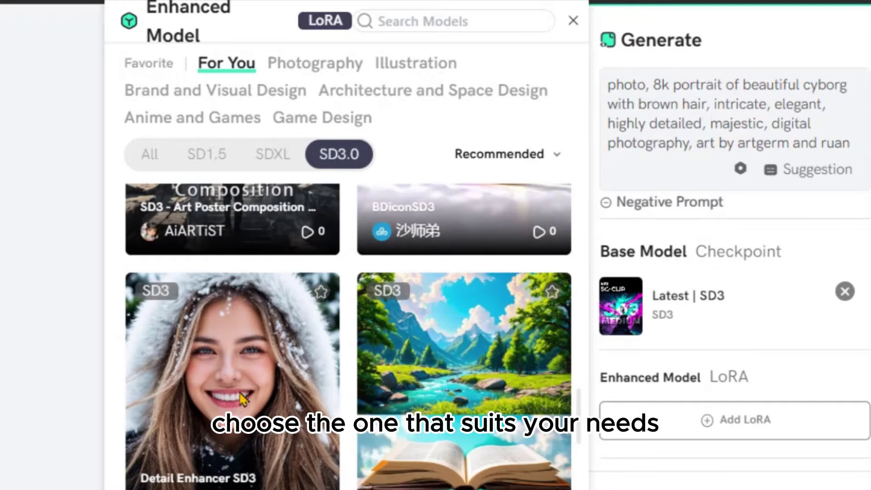
click(237, 394)
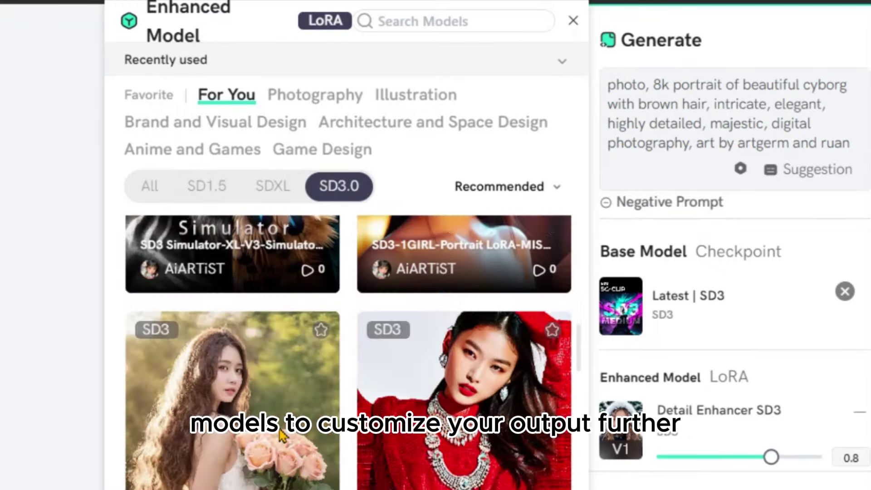
click(463, 345)
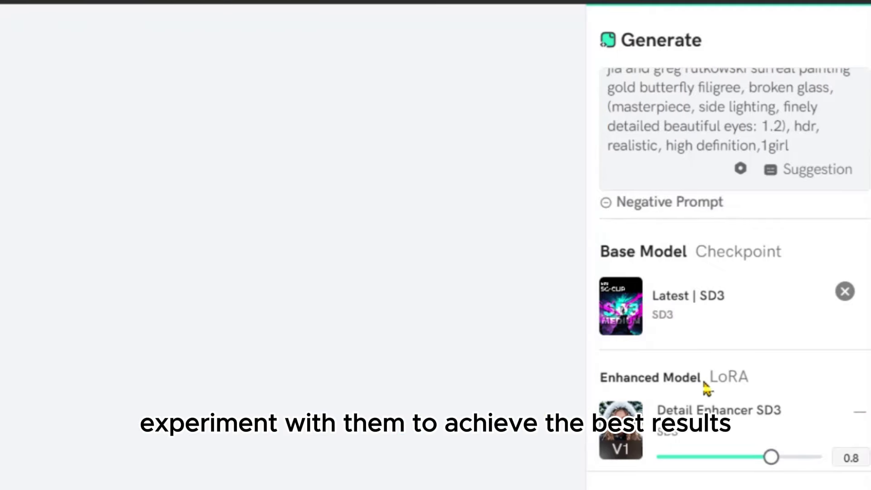
scroll(707, 388, down, 3)
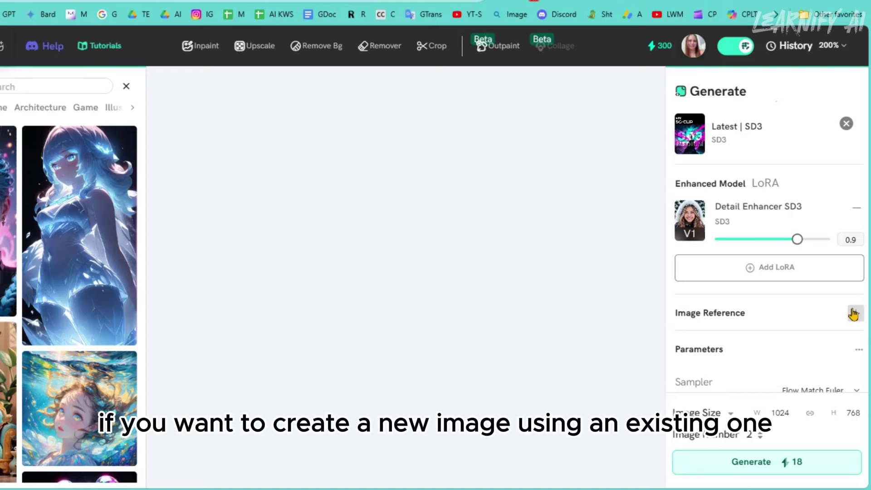
- Open the Image Reference option, and look through the list of available sampler methods
click(853, 313)
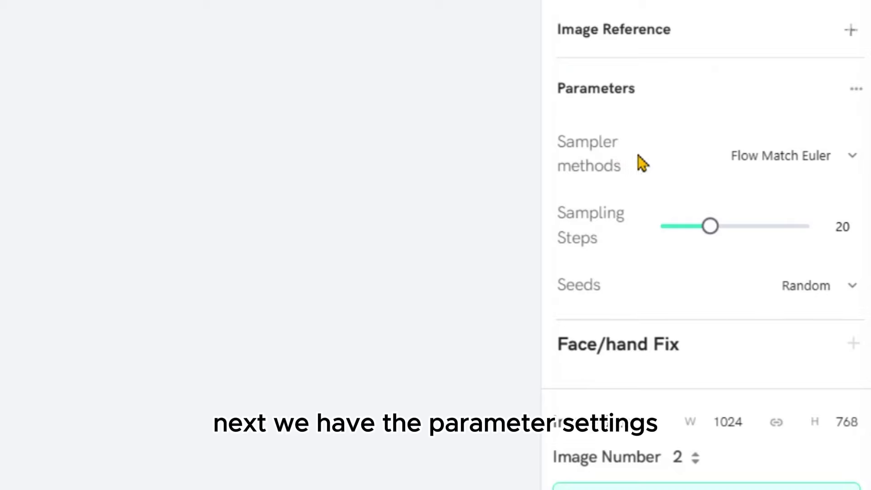
click(783, 158)
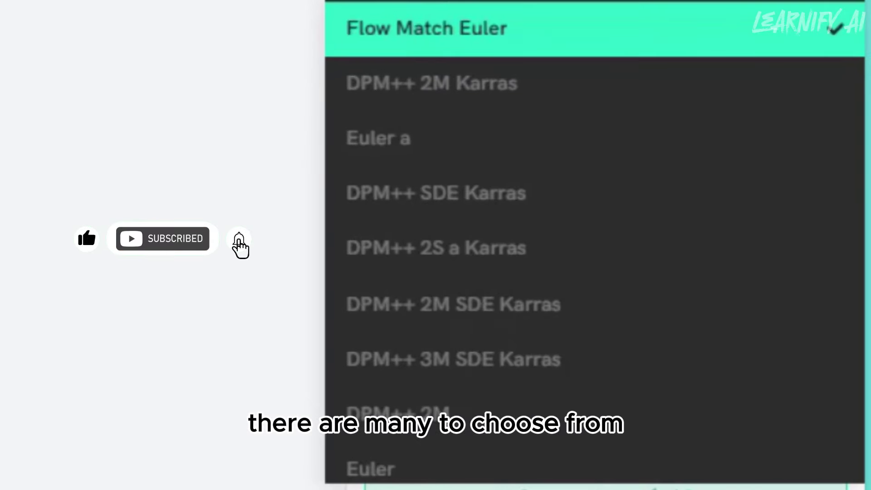
scroll(667, 263, down, 6)
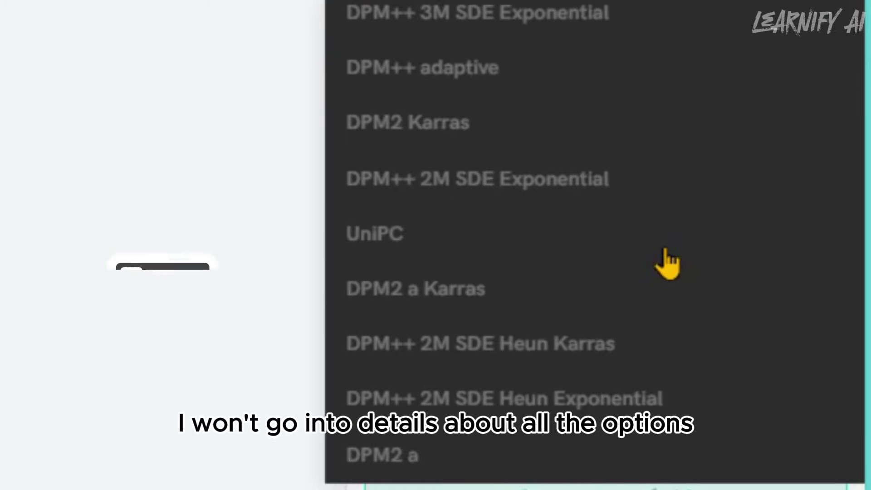
scroll(666, 263, down, 4)
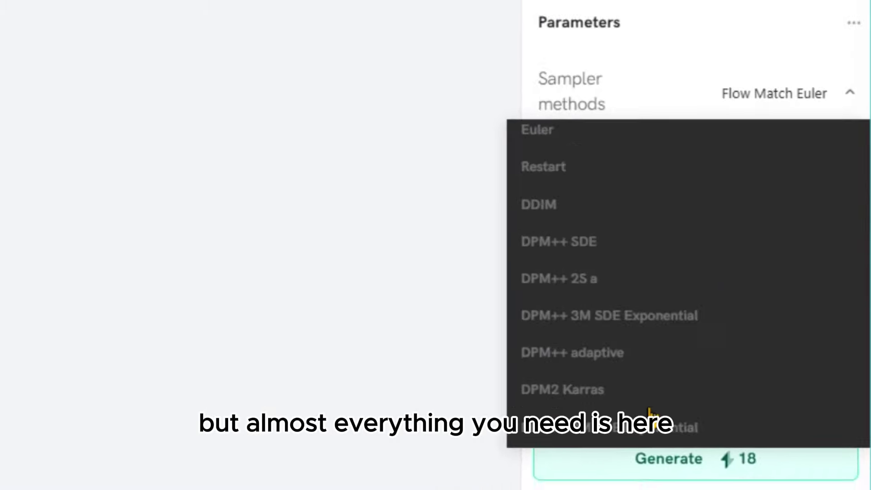
click(162, 38)
- Set the sampling steps to 33 and switch the seeds option to Fixed
mouse_move(767, 294)
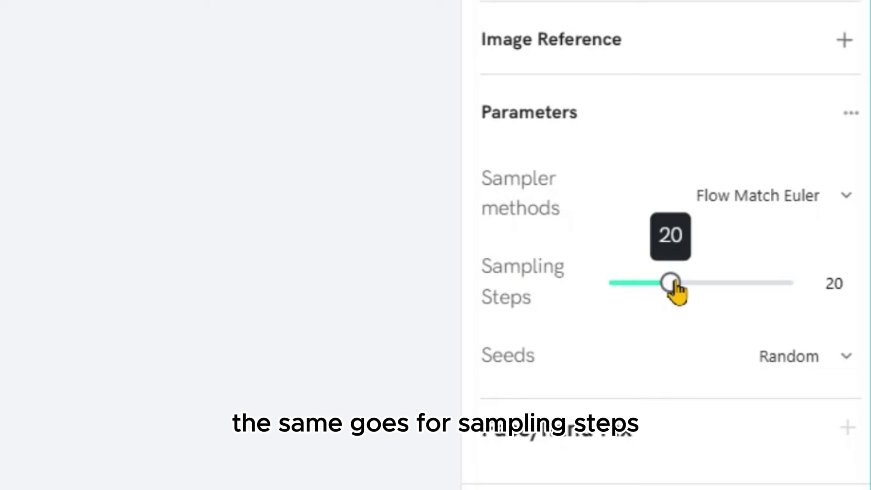
drag(674, 286, 711, 291)
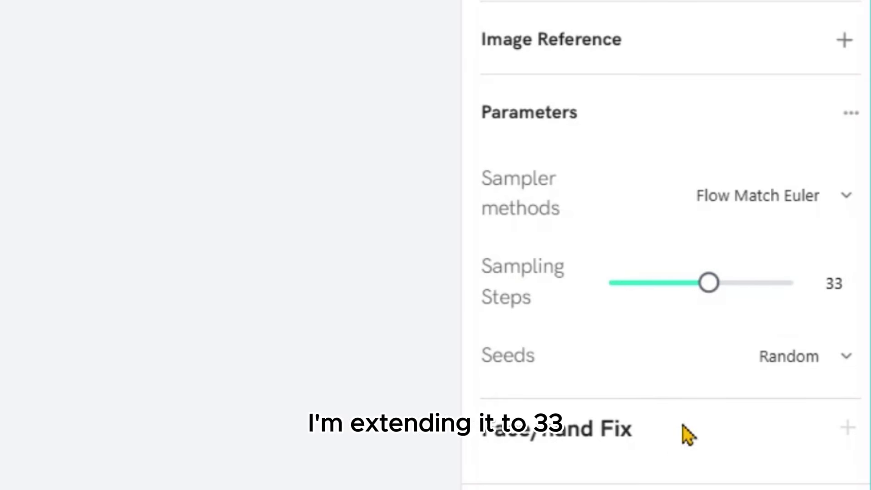
click(798, 368)
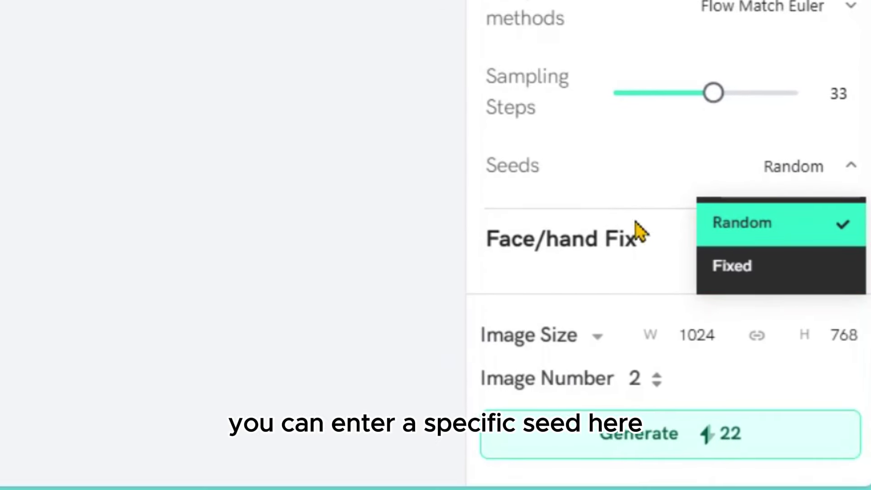
click(760, 274)
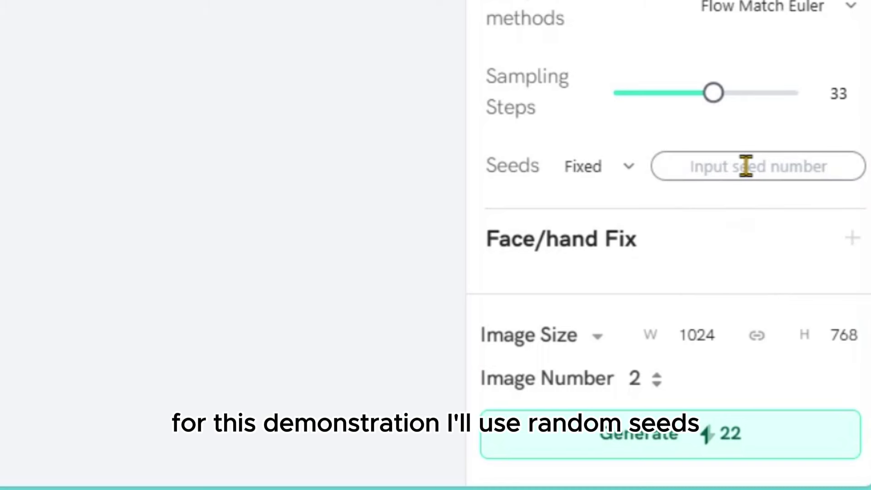